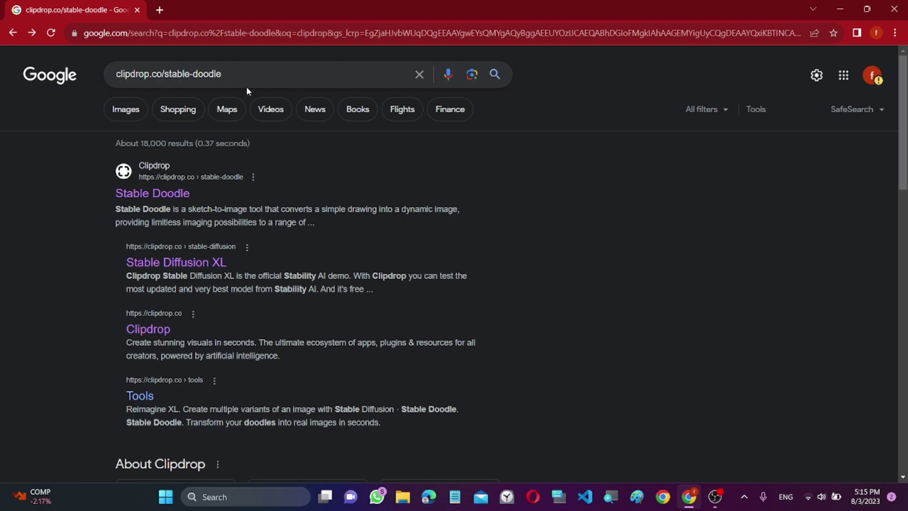
Open Clipdrop's Stable Doodle page from the search results
click(159, 193)
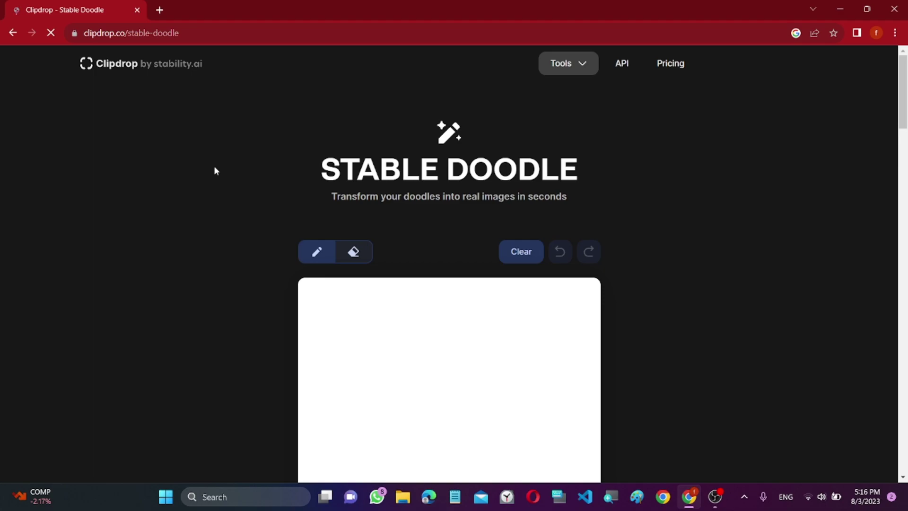
scroll(215, 169, down, 2)
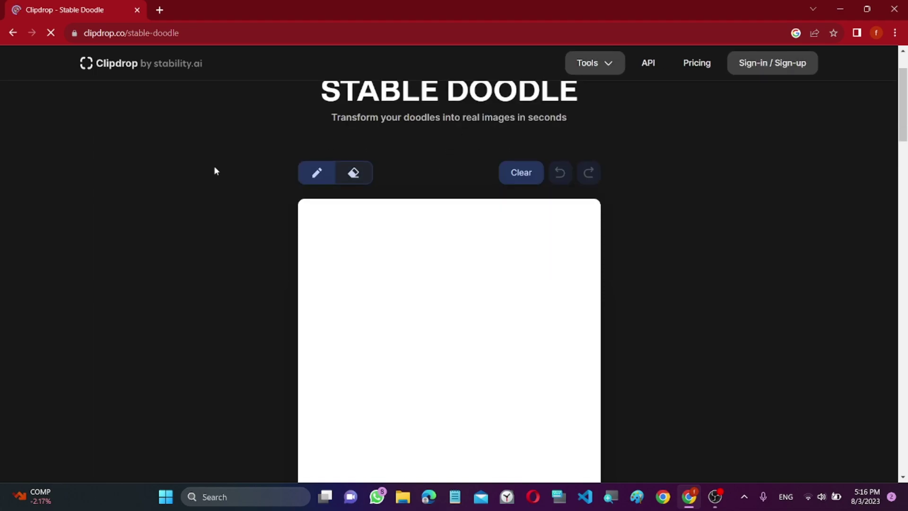
scroll(214, 167, down, 3)
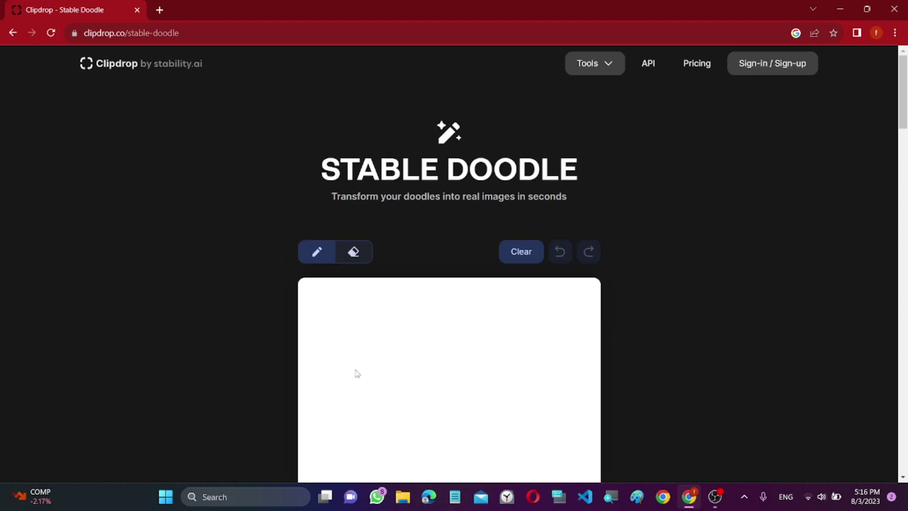
scroll(355, 367, down, 2)
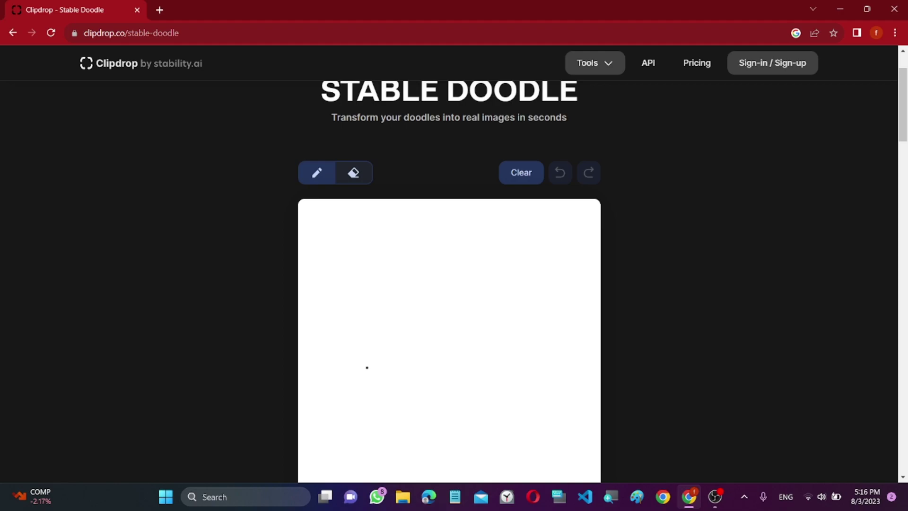
scroll(405, 320, down, 2)
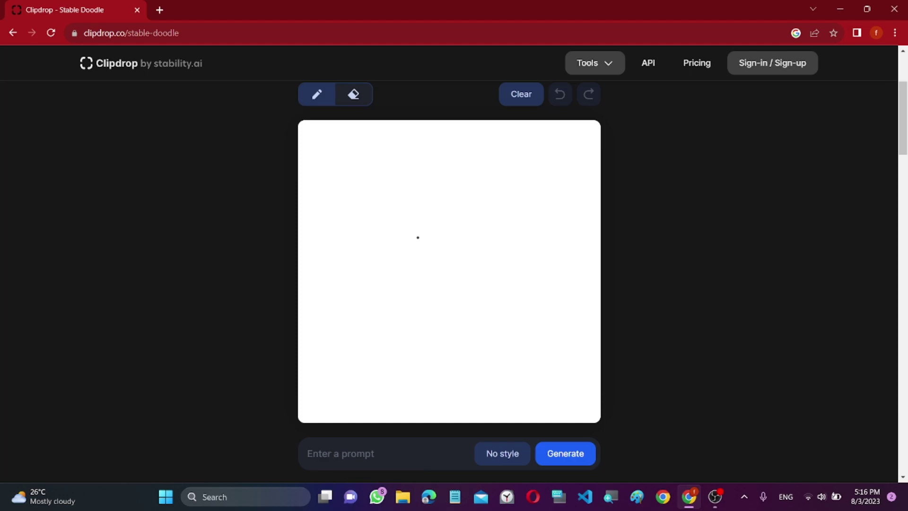
Sketch a rounded closed outline on the blank canvas with small logo lettering inside it
mouse_move(421, 288)
mouse_down()
mouse_move(393, 283)
mouse_move(371, 260)
mouse_move(378, 224)
mouse_move(409, 219)
mouse_move(454, 231)
mouse_move(459, 255)
mouse_move(410, 288)
mouse_up()
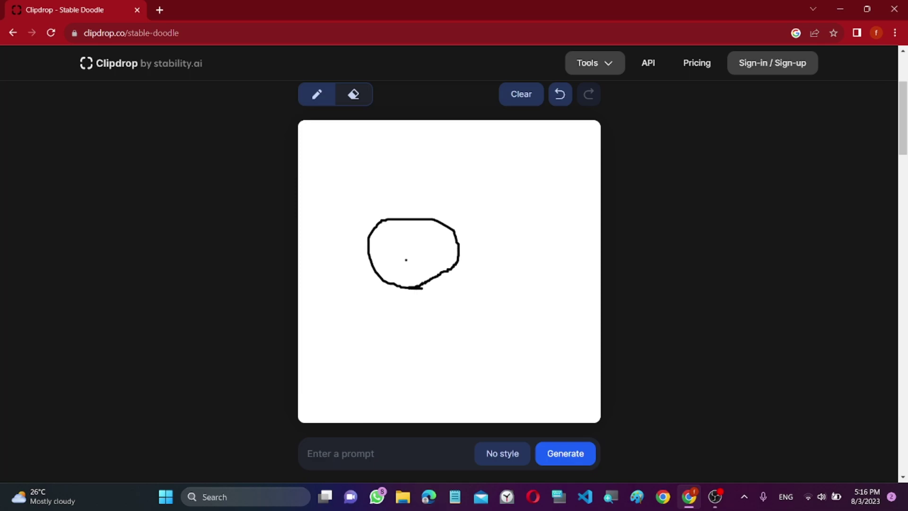
mouse_move(406, 269)
mouse_down()
mouse_move(393, 252)
mouse_move(409, 250)
mouse_move(416, 262)
mouse_move(406, 266)
mouse_move(406, 252)
mouse_move(407, 267)
mouse_move(417, 253)
mouse_move(417, 272)
mouse_up()
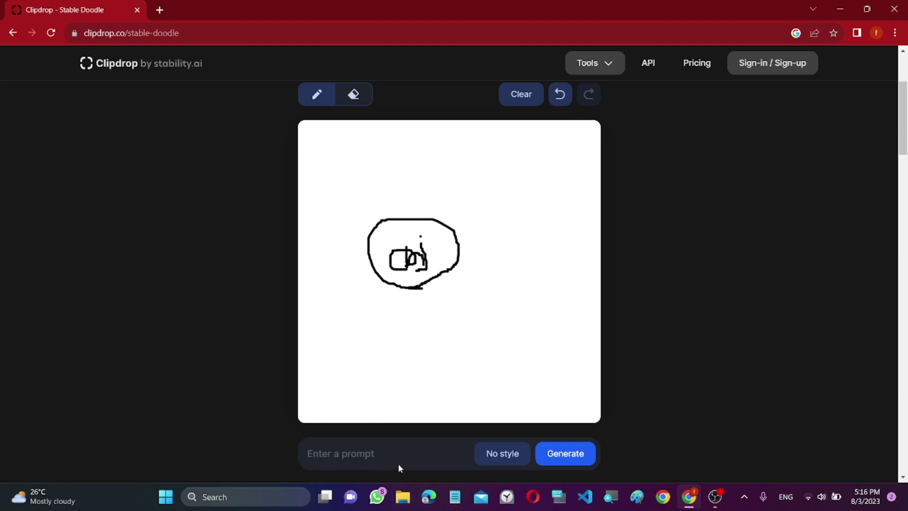
Generate images from the doodle with the prompt "logo for technology youtube channel called" followed by the channel name, using no style
scroll(371, 454, down, 2)
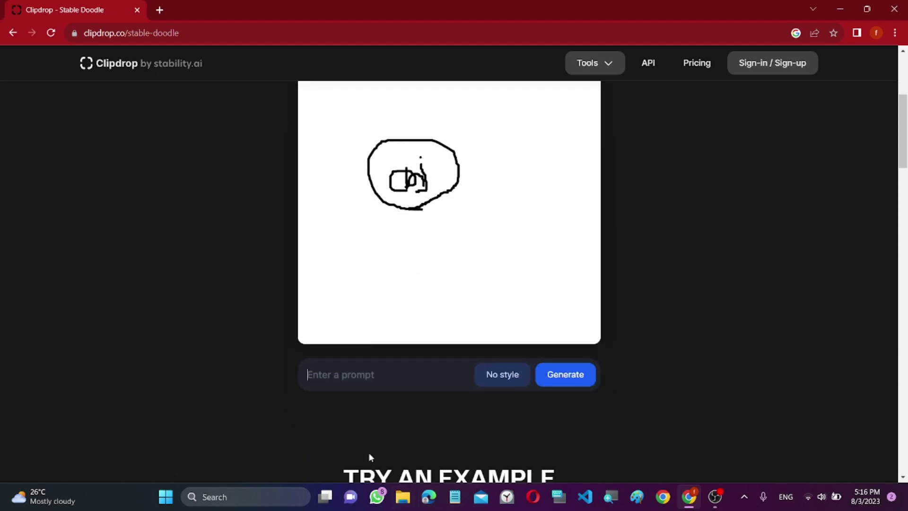
text(logo for technology youtub)
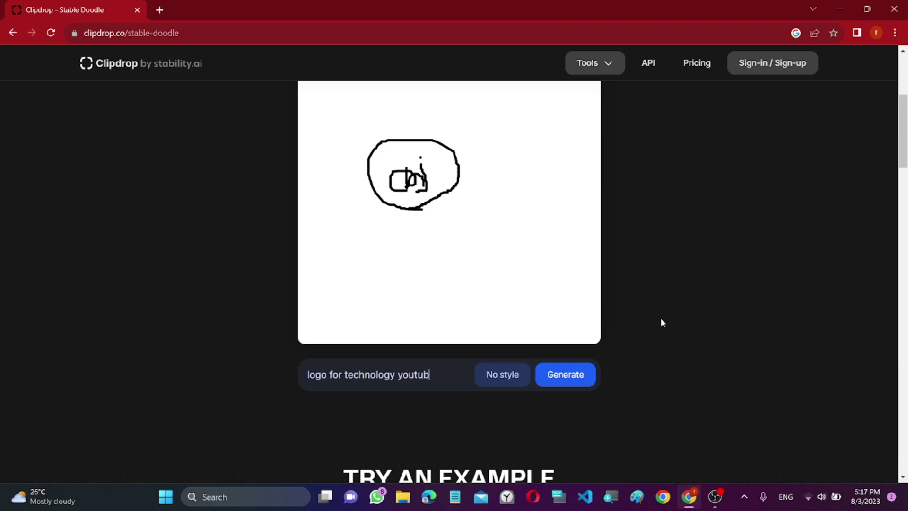
text(e channel called online janith bro)
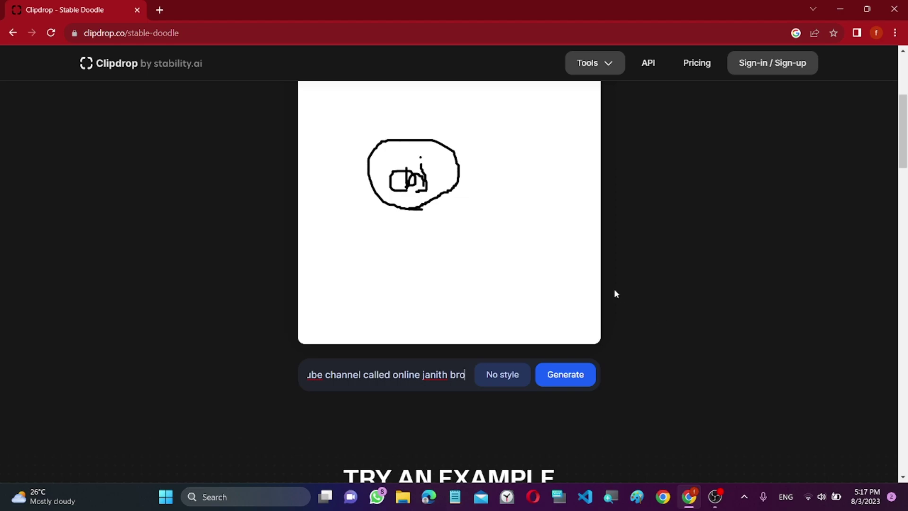
scroll(606, 298, up, 2)
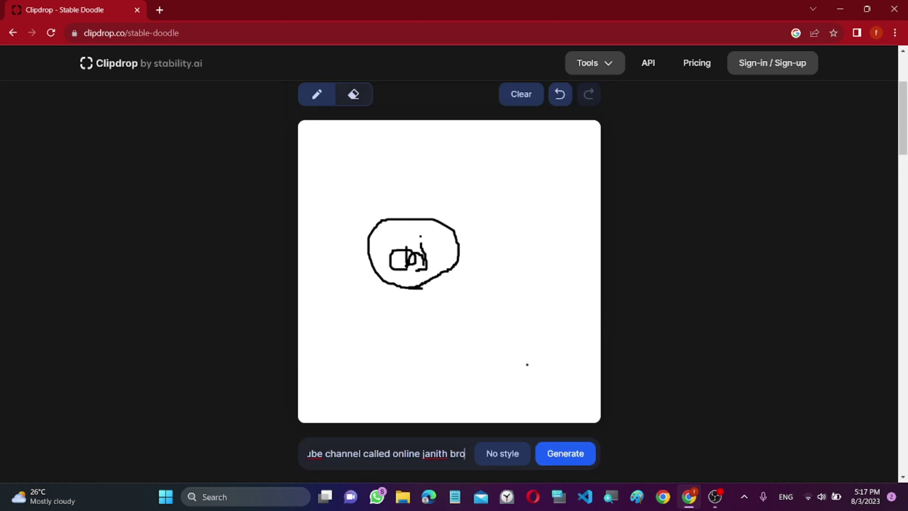
scroll(442, 312, up, 2)
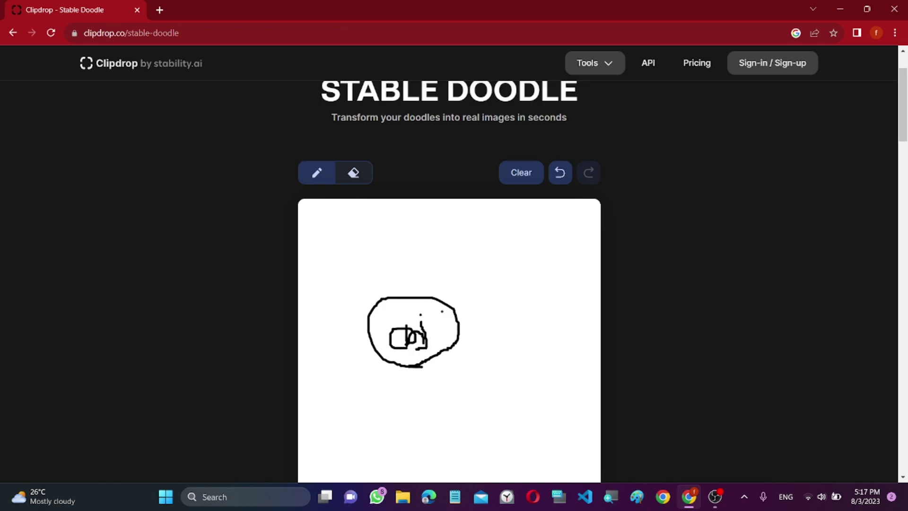
scroll(576, 318, down, 6)
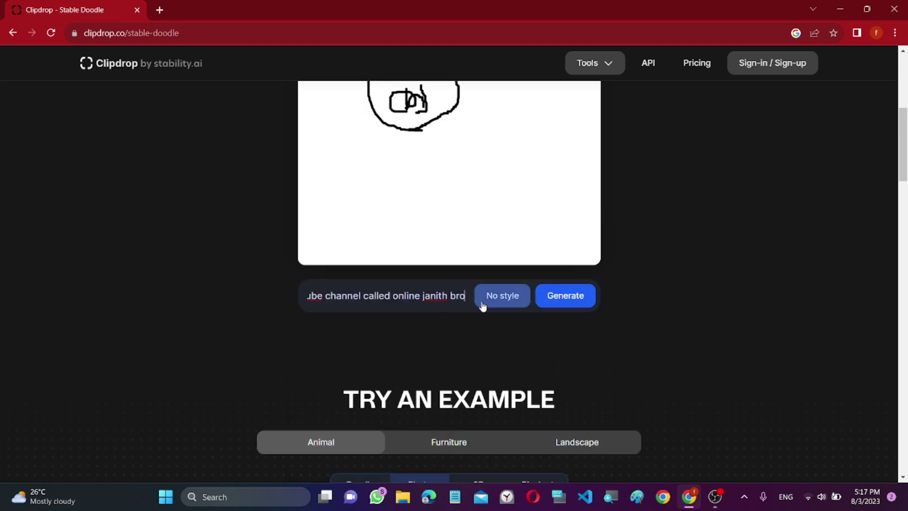
click(552, 299)
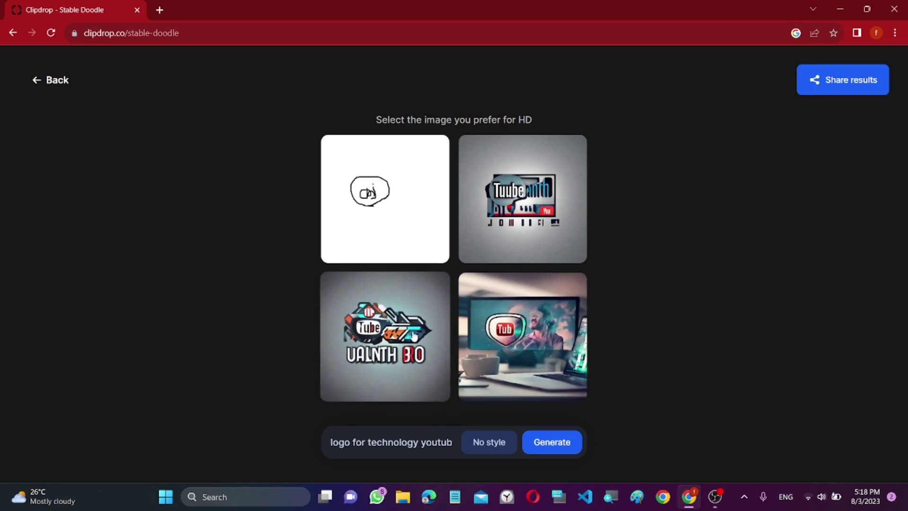
Select the generated logo reading "UALNTH BRO" and download it in HD
click(416, 375)
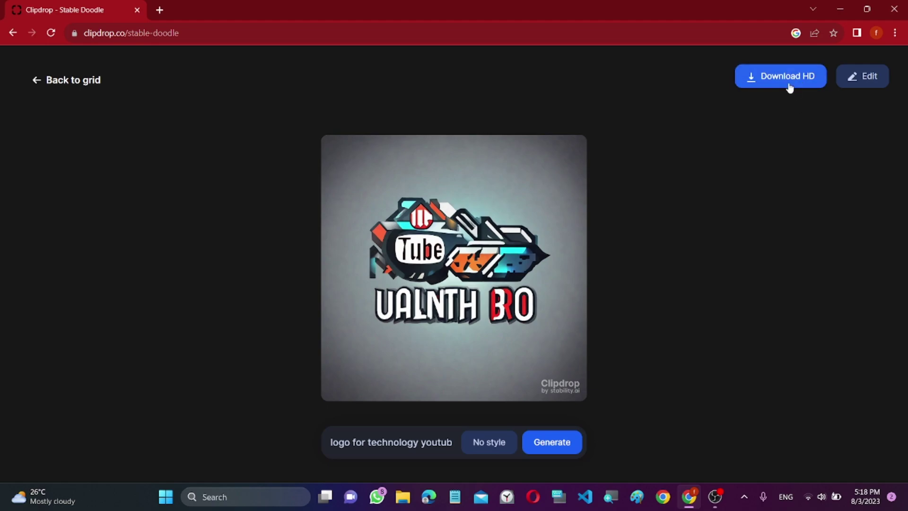
click(753, 79)
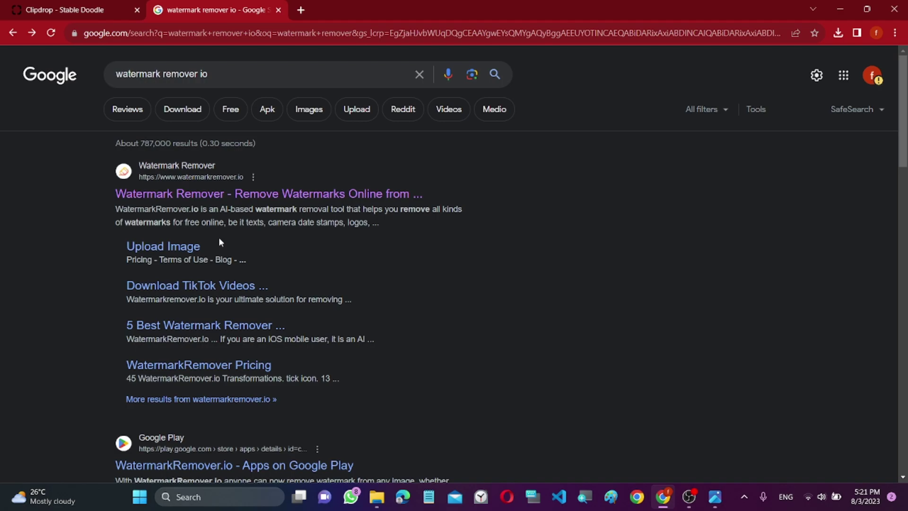
Open the WatermarkRemover.io website from the search results
click(216, 195)
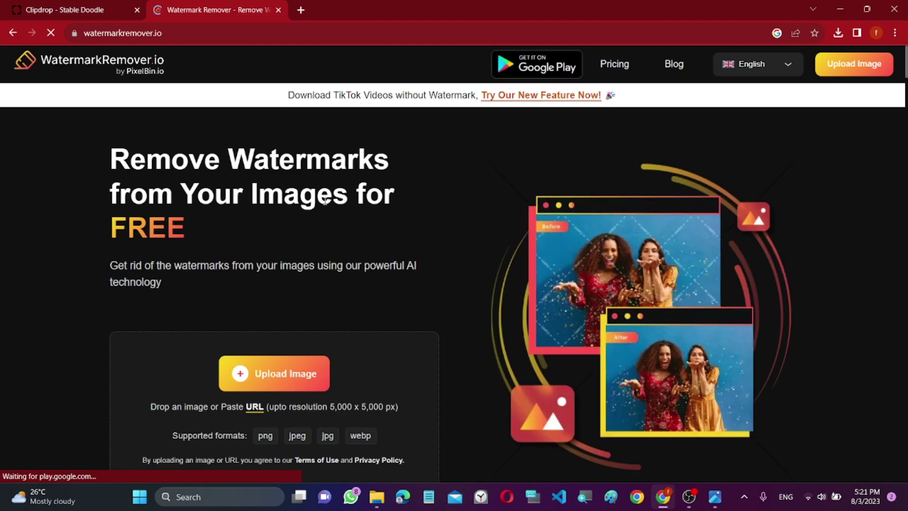
scroll(201, 153, down, 3)
scroll(201, 152, up, 3)
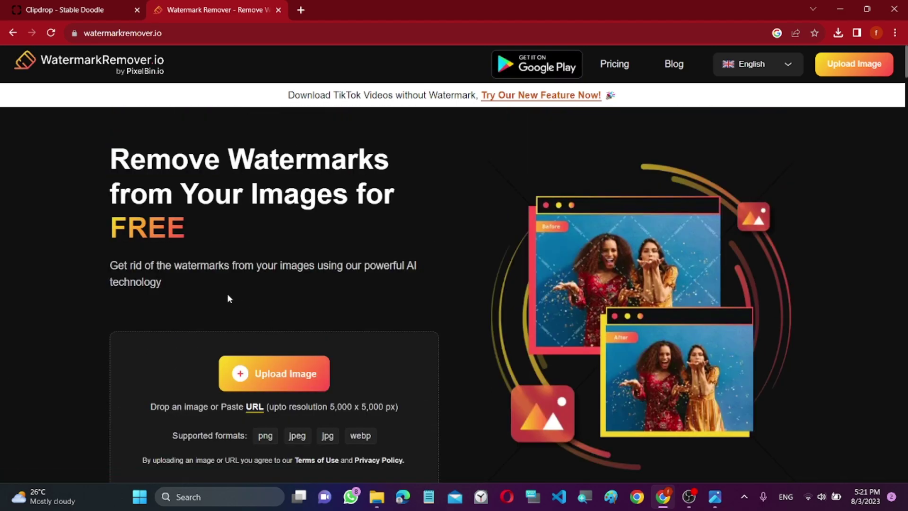
scroll(228, 298, down, 2)
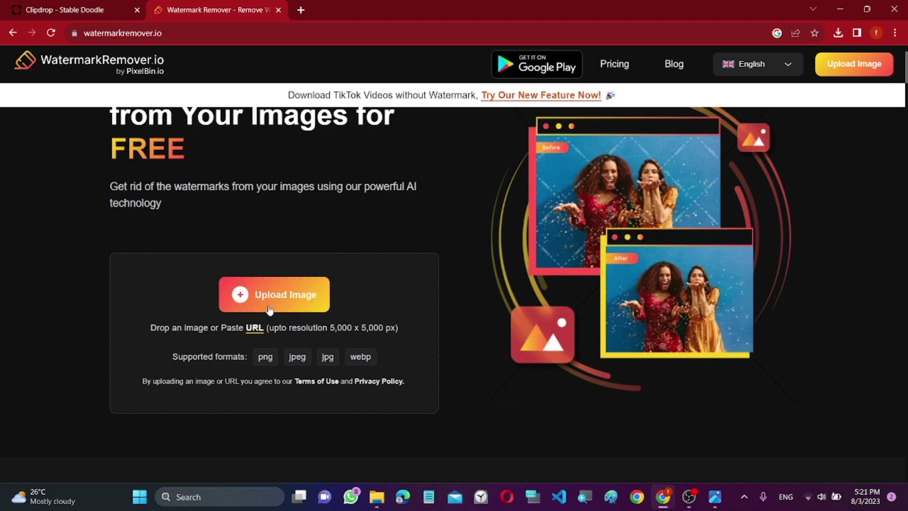
Upload the image "sketch (1)" from the F: drive to have its watermark removed
click(241, 306)
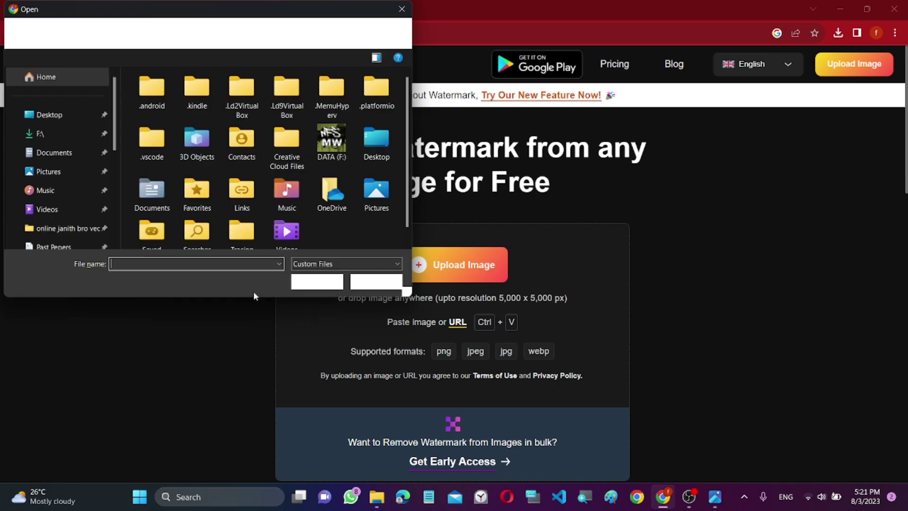
click(63, 134)
click(164, 110)
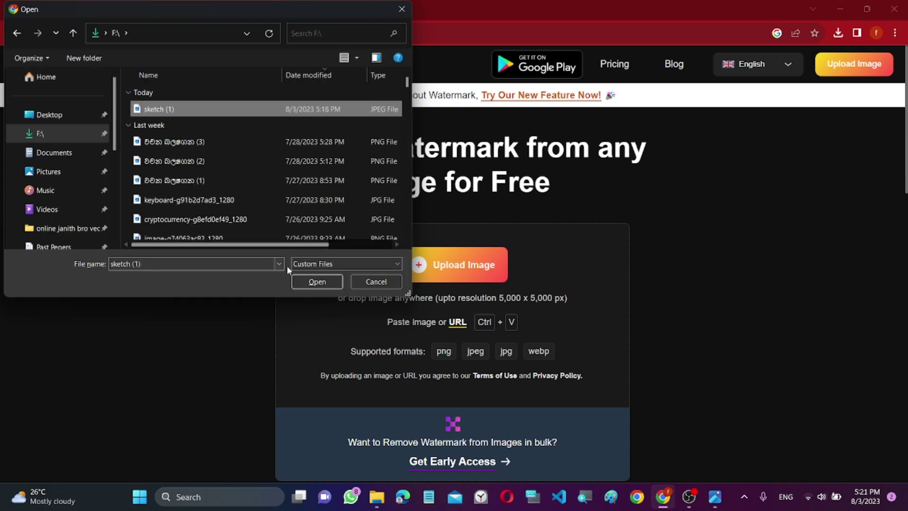
click(314, 281)
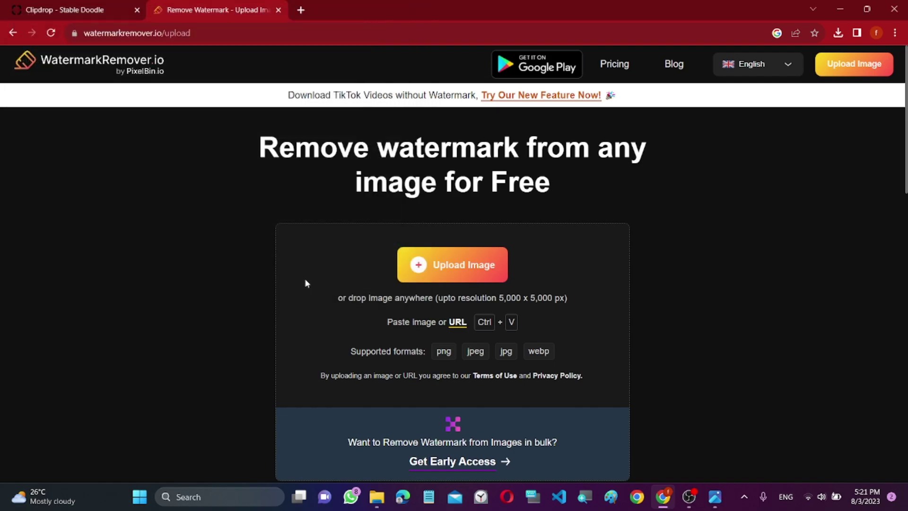
scroll(306, 283, down, 2)
scroll(307, 283, down, 5)
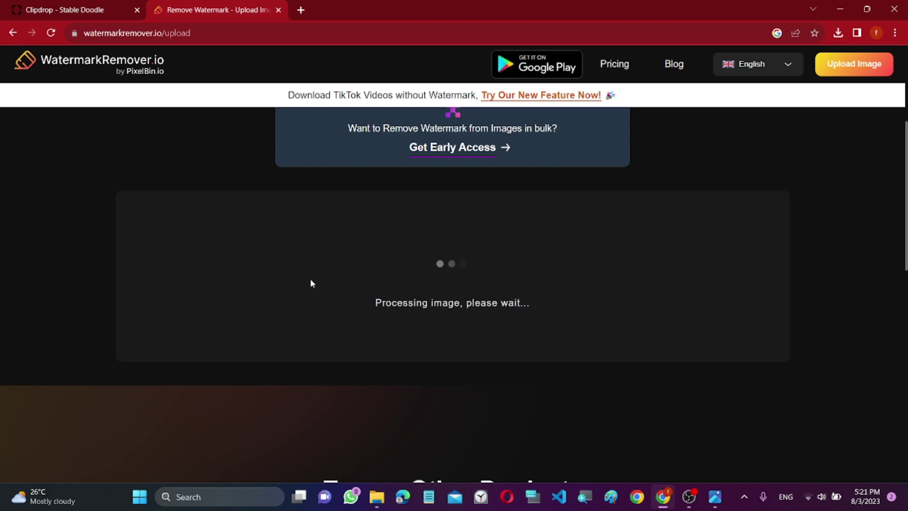
scroll(322, 283, up, 2)
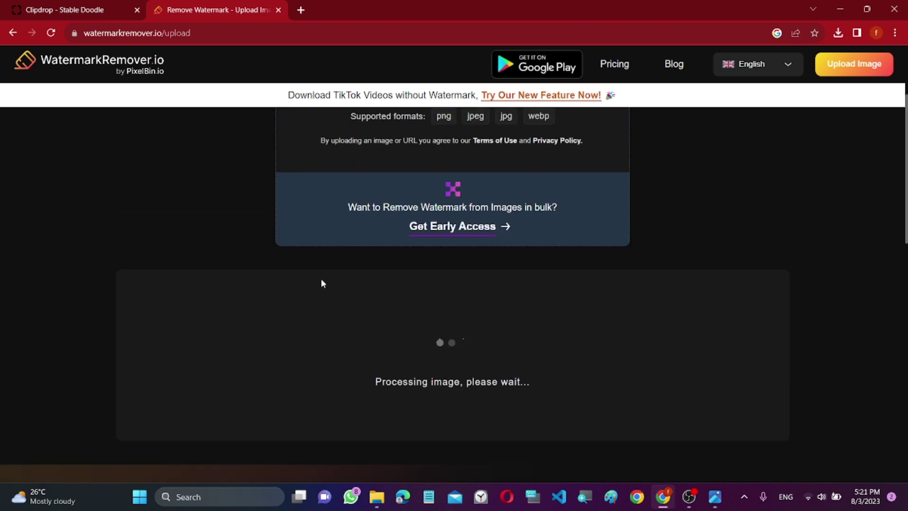
scroll(321, 282, down, 2)
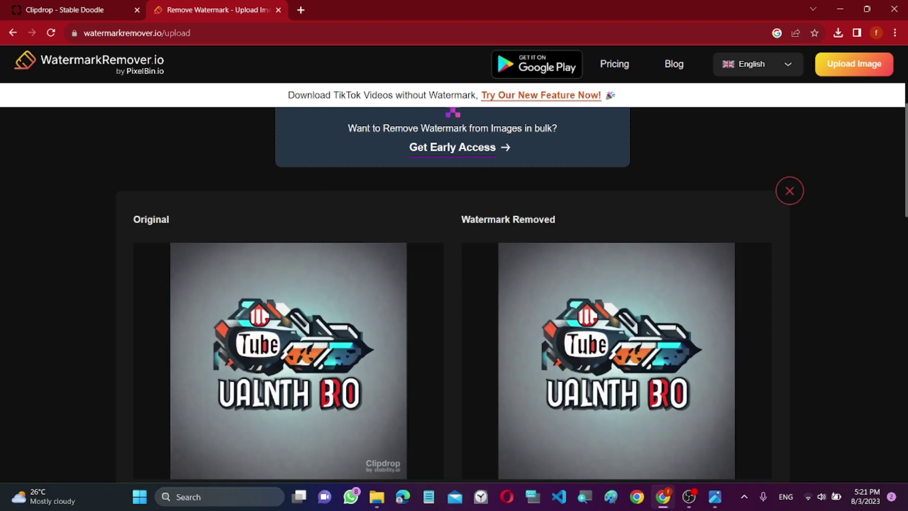
Compare the original logo with the processed version and download the image with the watermark removed
scroll(422, 419, down, 2)
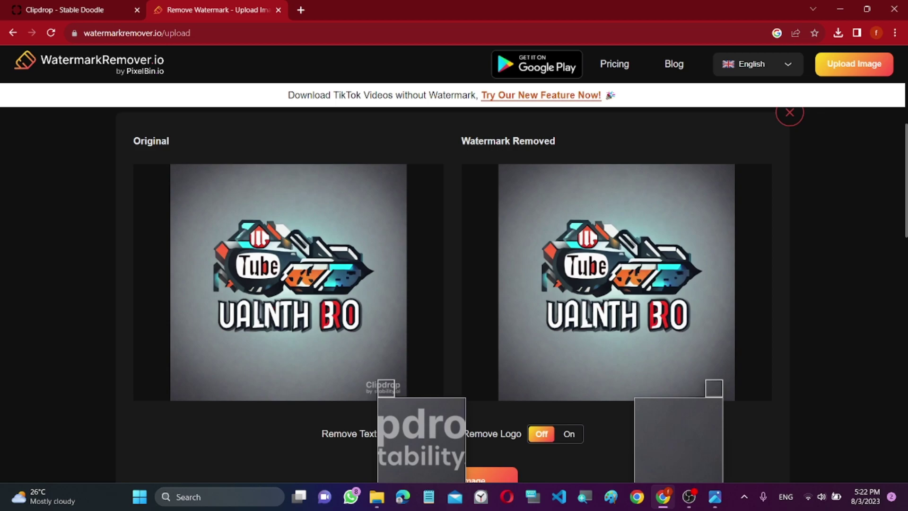
scroll(386, 388, down, 3)
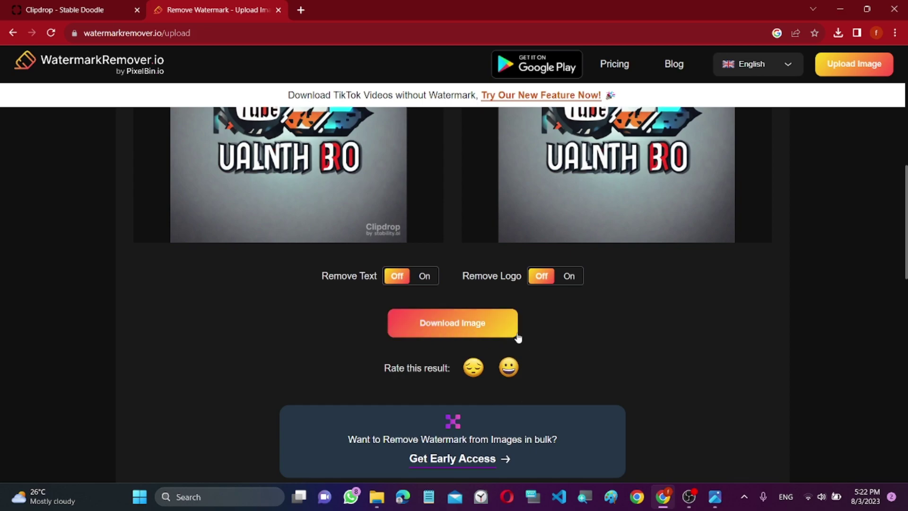
click(475, 333)
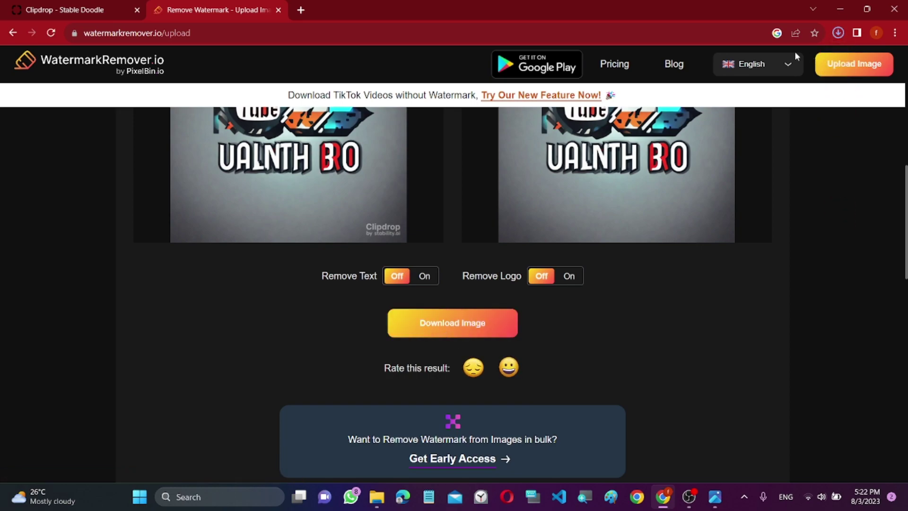
Open the newly downloaded transformed JPEG from the browser's recent downloads in the image viewer
click(837, 34)
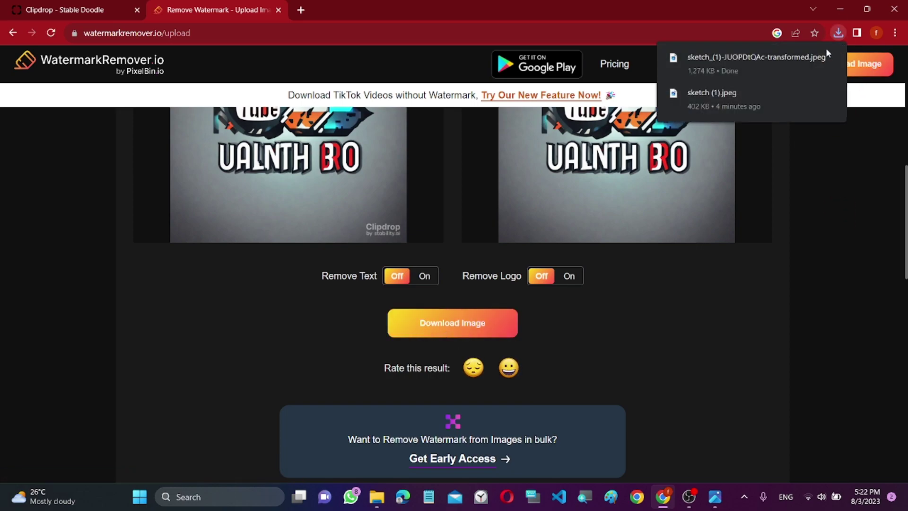
click(760, 72)
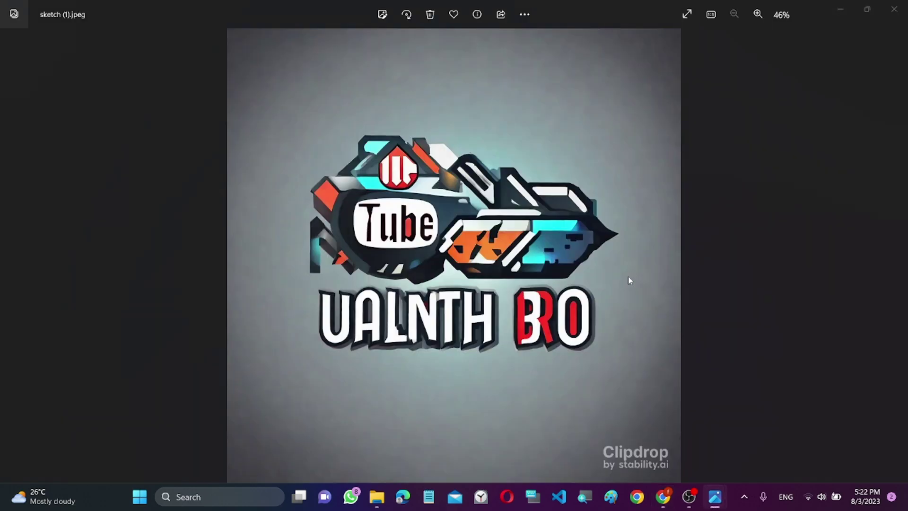